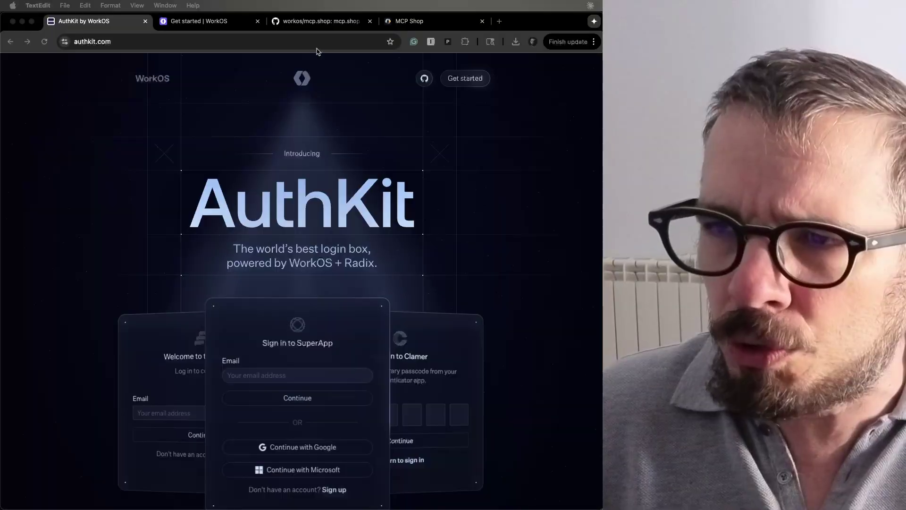
Skim the workos/mcp.shop repository's file list and README overview.
click(324, 25)
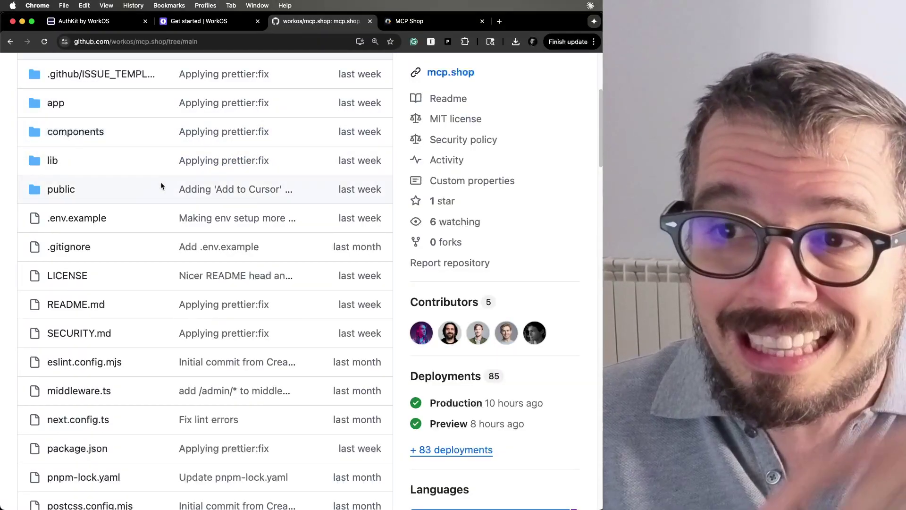
scroll(164, 197, up, 5)
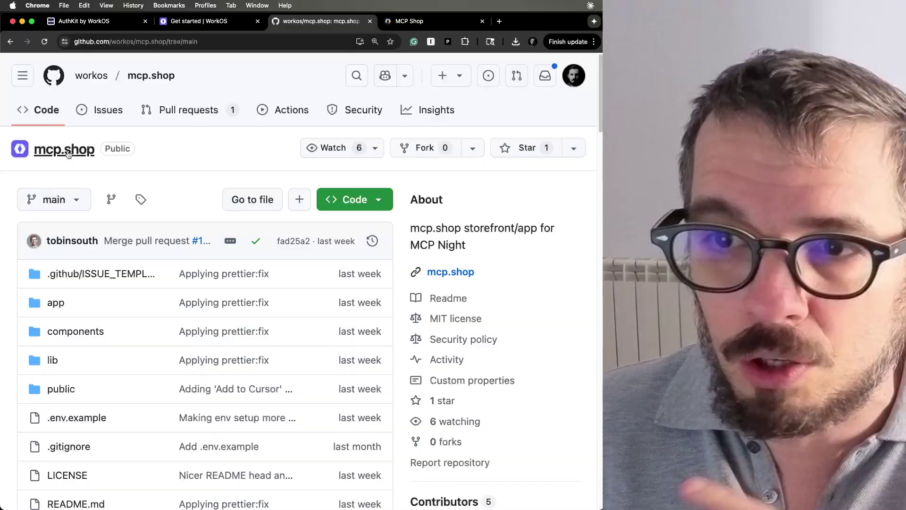
scroll(148, 316, down, 15)
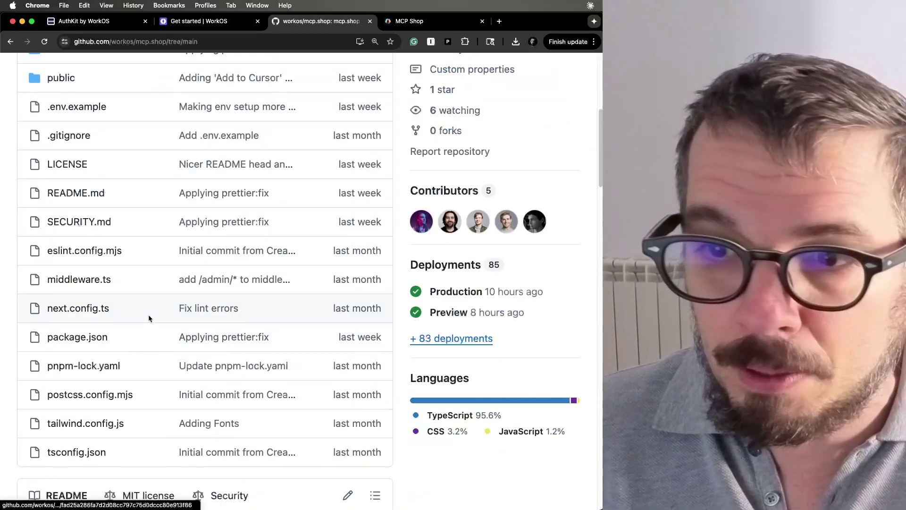
scroll(149, 320, down, 5)
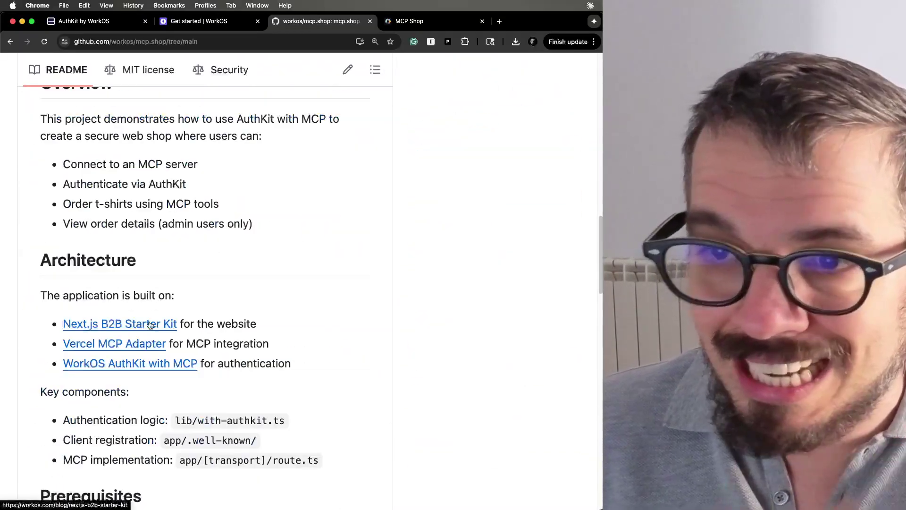
scroll(148, 319, up, 2)
drag(153, 157, 265, 171)
click(415, 21)
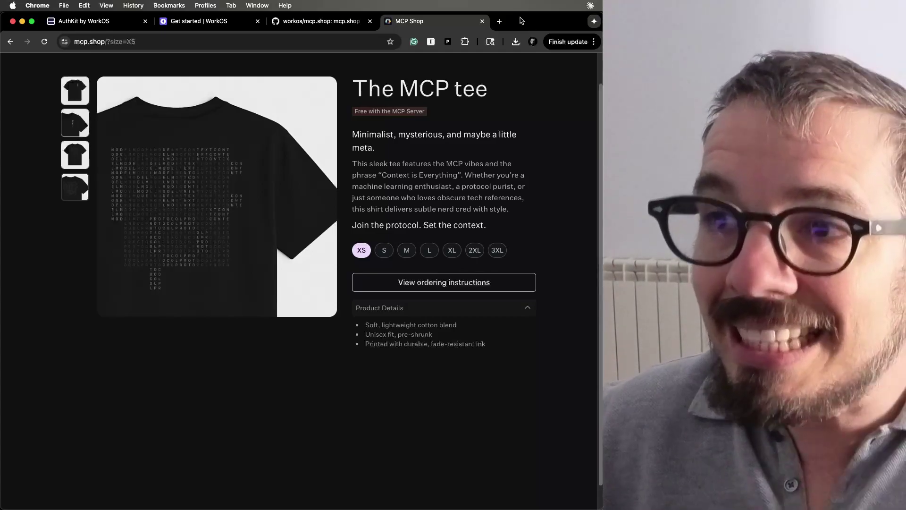
Open app/[transport]/route.ts in the mcp.shop repository.
click(349, 21)
scroll(236, 188, up, 20)
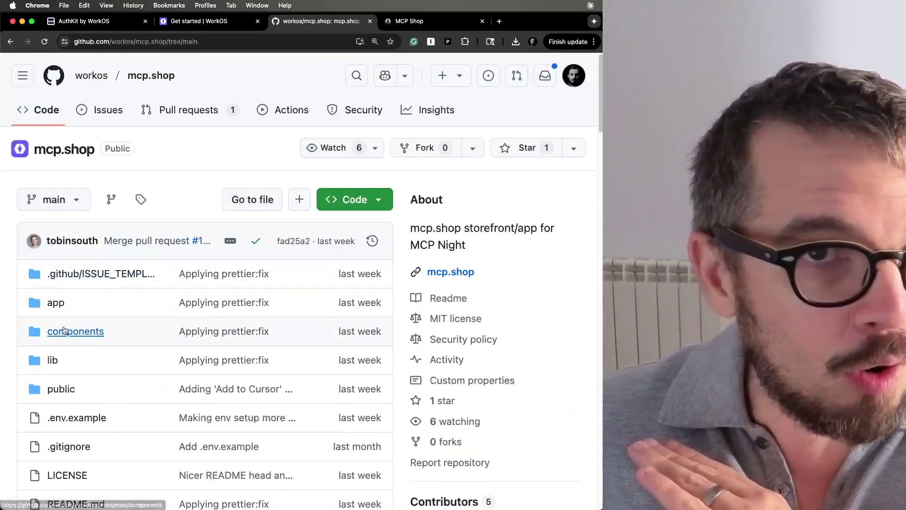
click(55, 304)
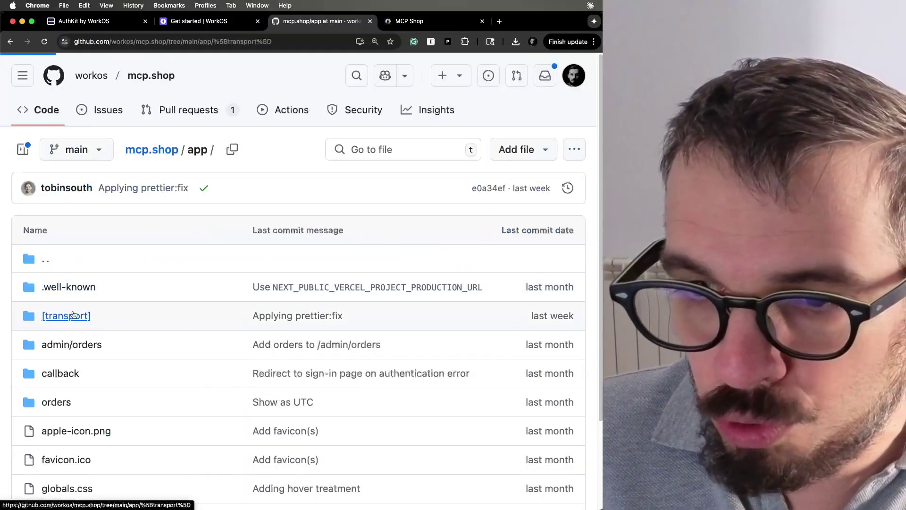
click(69, 316)
click(52, 287)
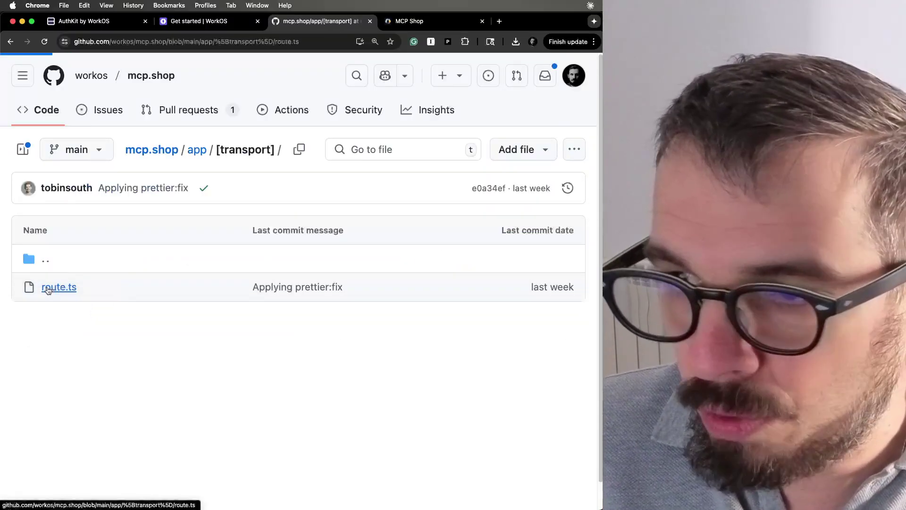
Read through the MCP tool definitions such as buyMcpShopItem, then return to The MCP tee page.
scroll(170, 338, down, 2)
scroll(171, 338, down, 1)
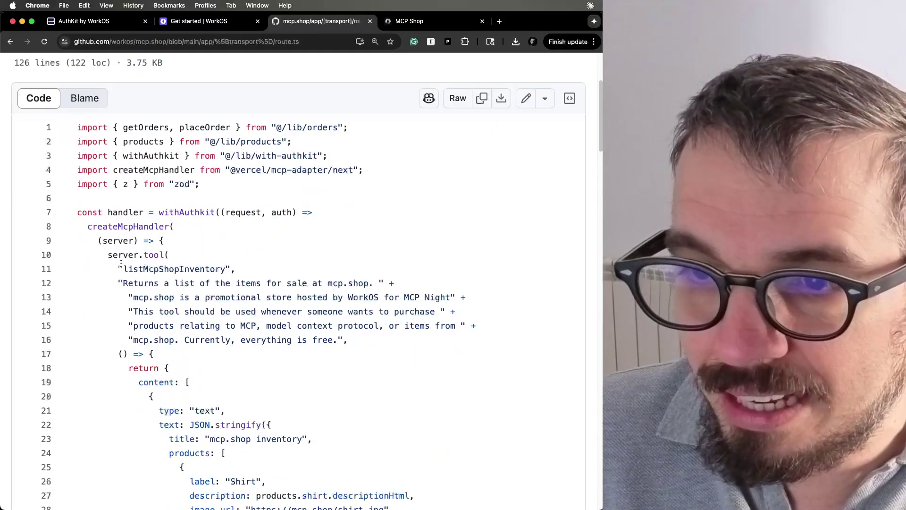
drag(121, 264, 212, 376)
scroll(215, 383, down, 10)
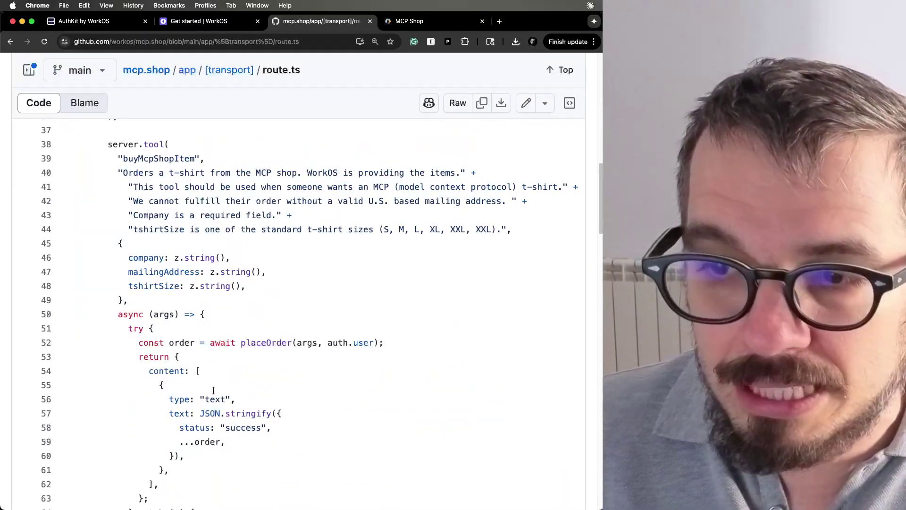
scroll(214, 391, down, 2)
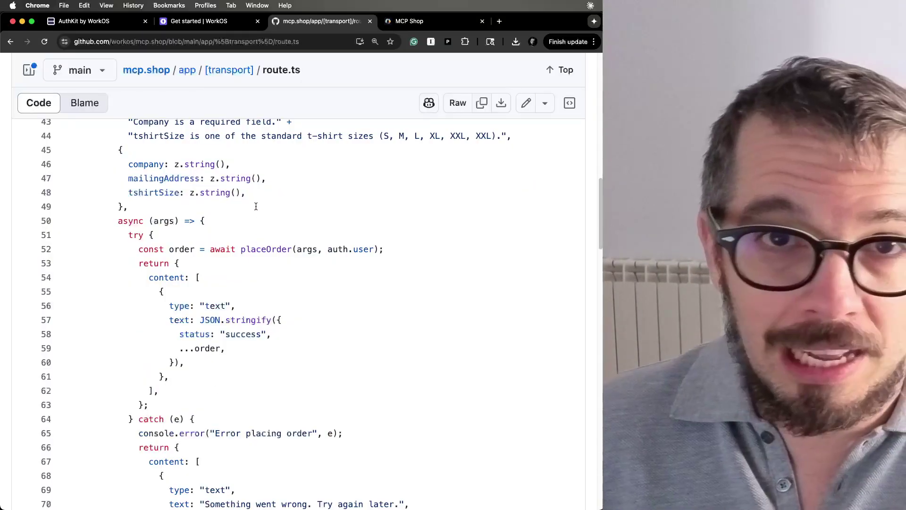
click(389, 24)
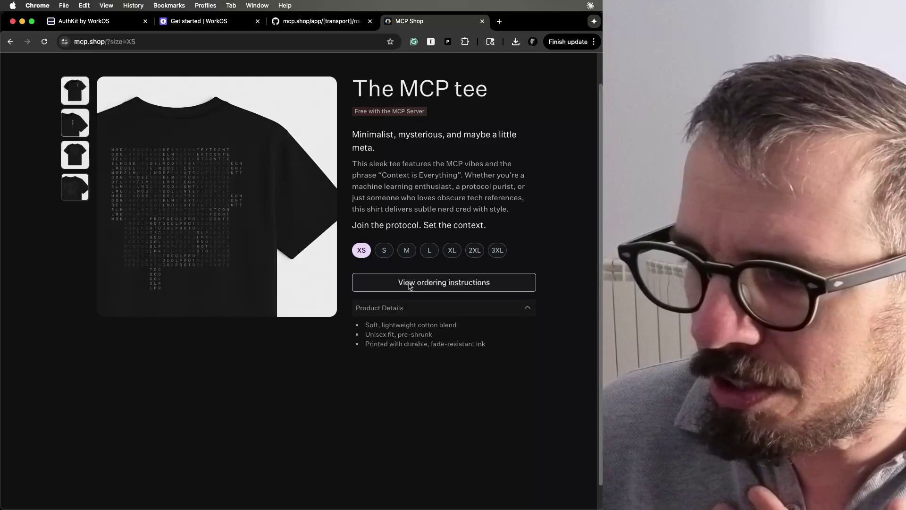
Expand 'Option 3: Order with Local MCP' in the tee instructions and copy the mcp.shop mcpServers JSON.
click(445, 287)
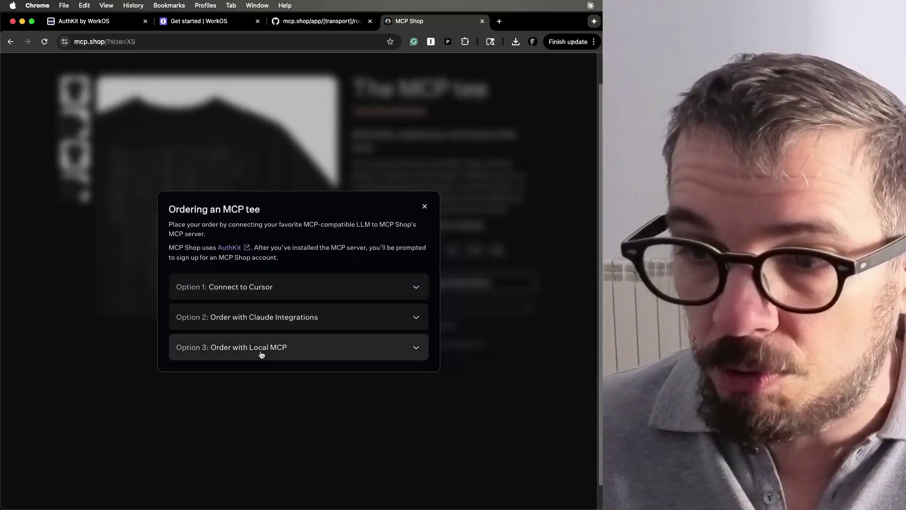
click(259, 353)
scroll(225, 325, down, 1)
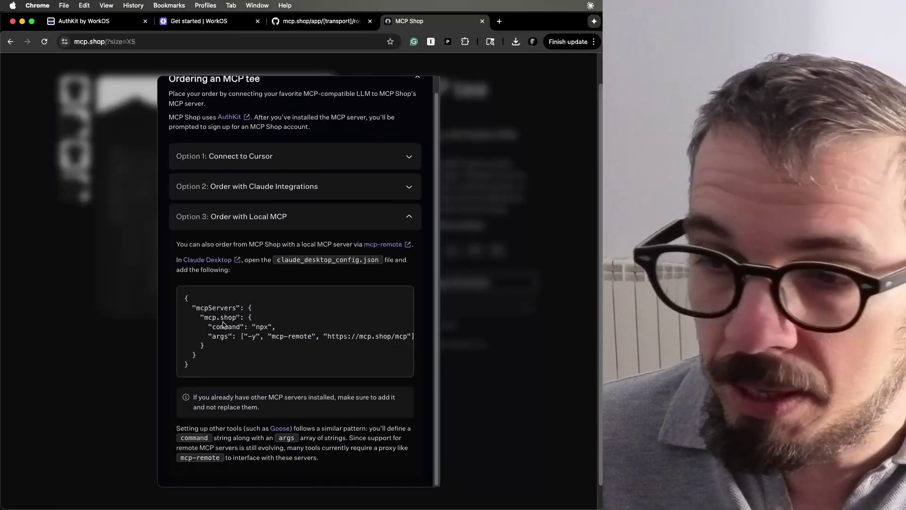
drag(183, 299, 196, 355)
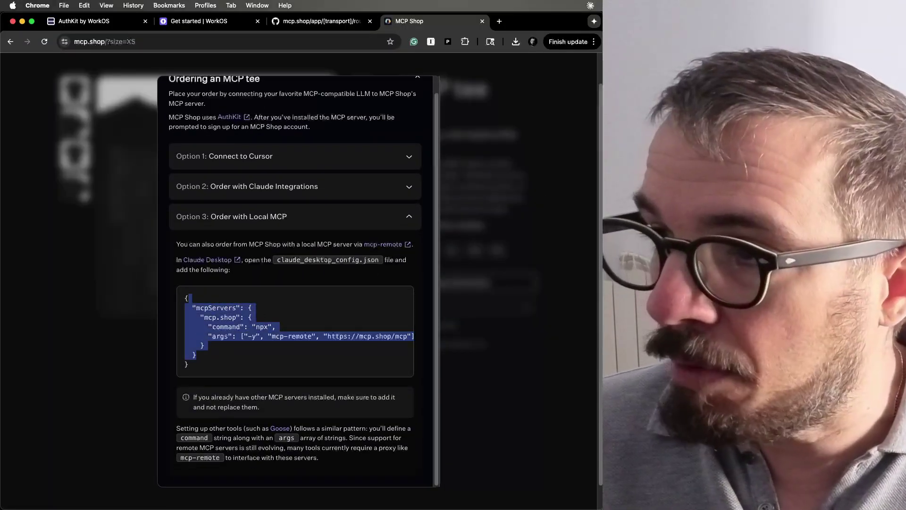
key(super+Tab)
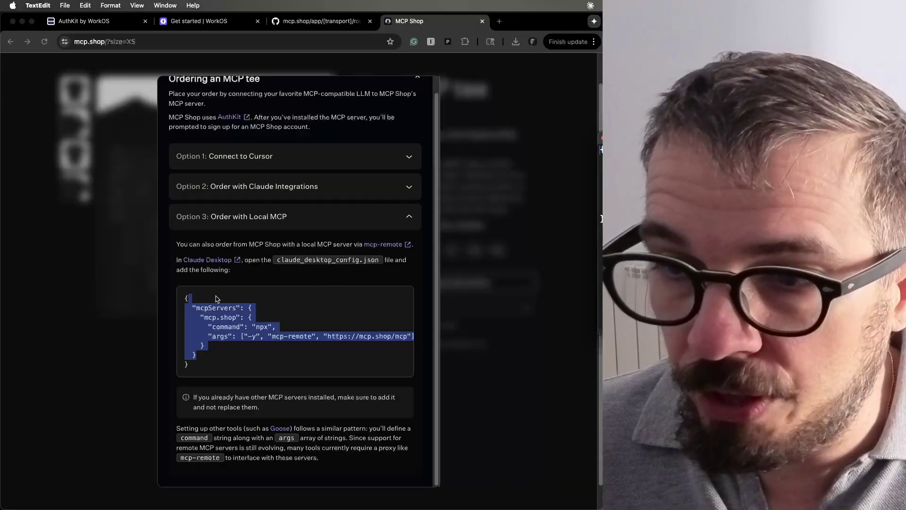
drag(676, 95, 161, 114)
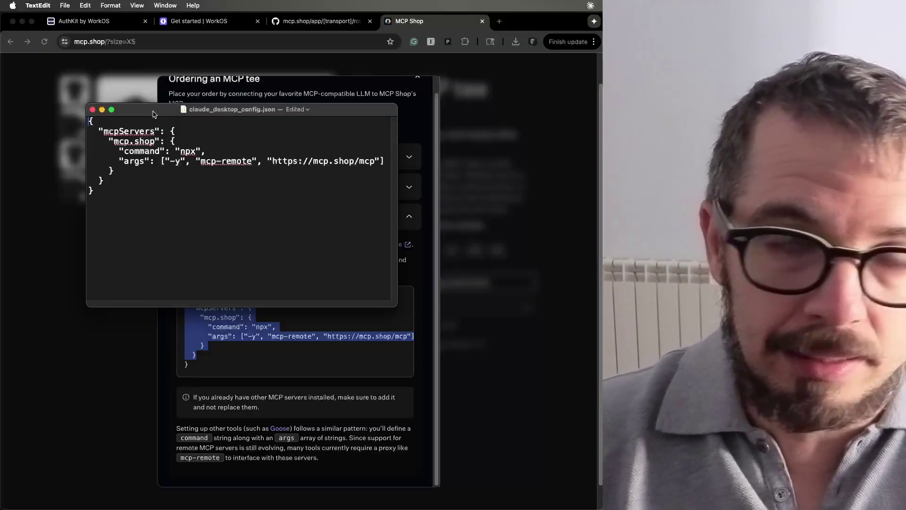
drag(119, 196, 87, 135)
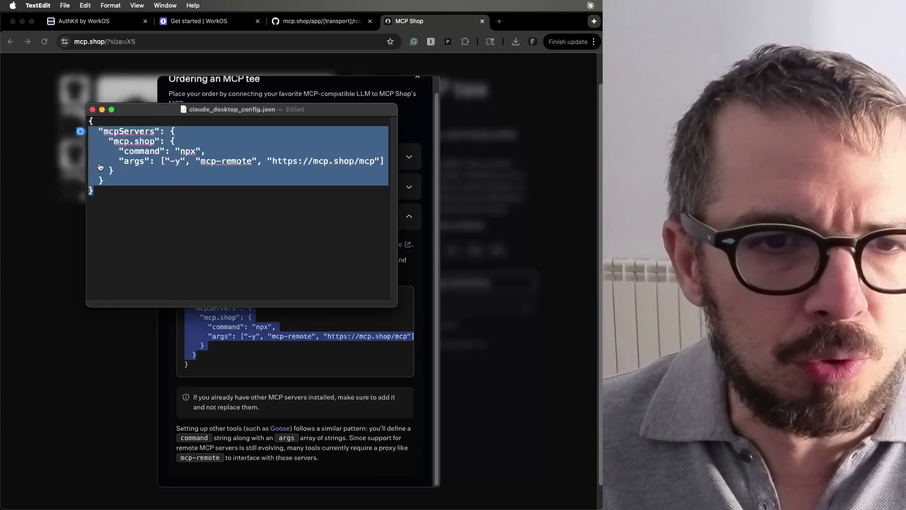
key(super+Tab)
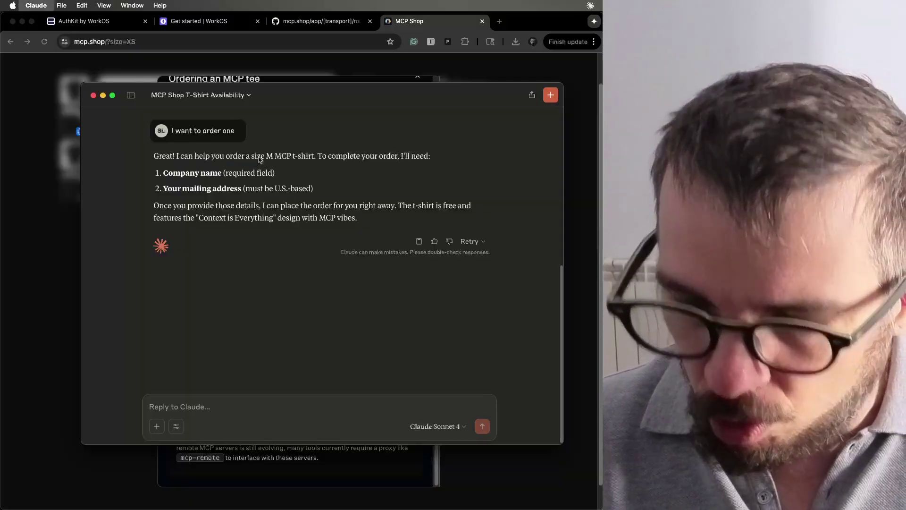
Check in Developer settings that the mcp.shop server shows as running, then close Settings.
key(super+Tab)
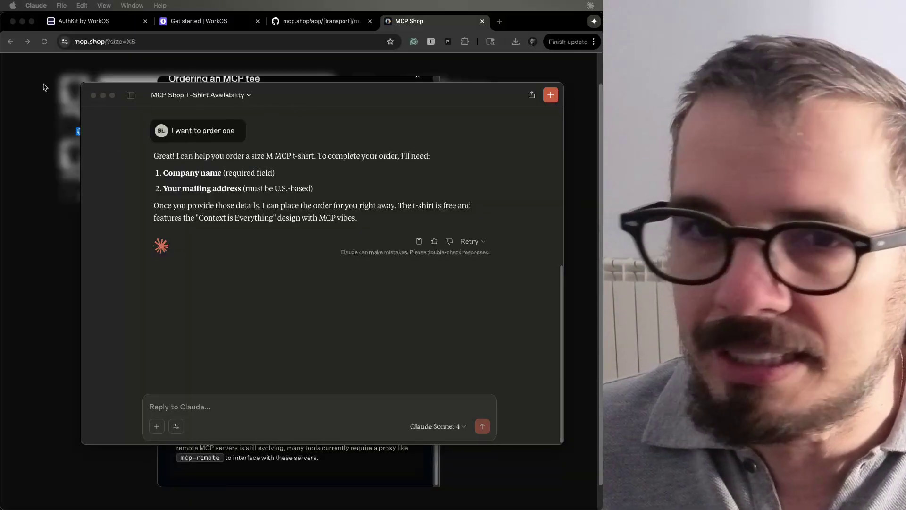
key(super+comma)
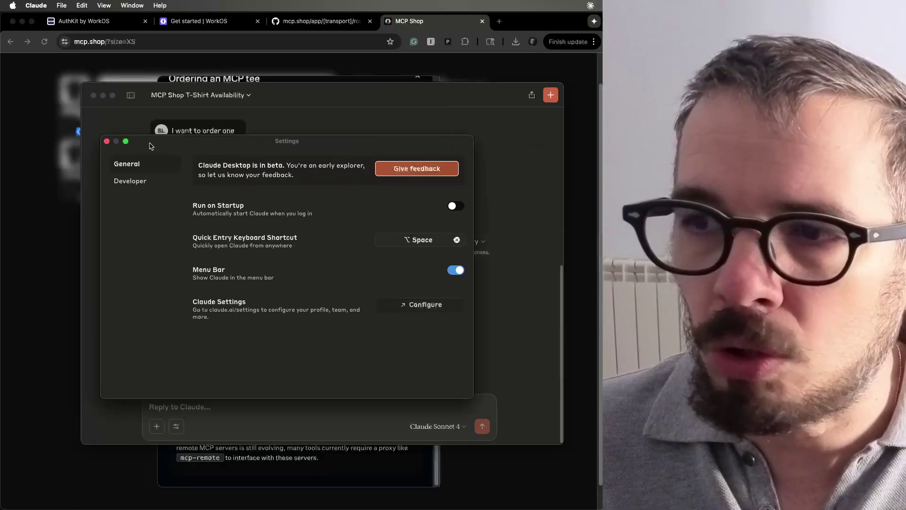
click(161, 153)
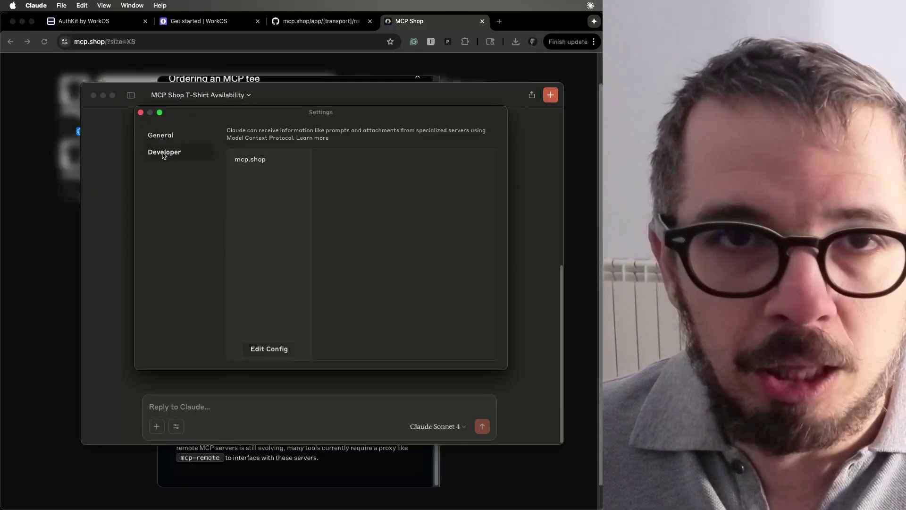
click(248, 165)
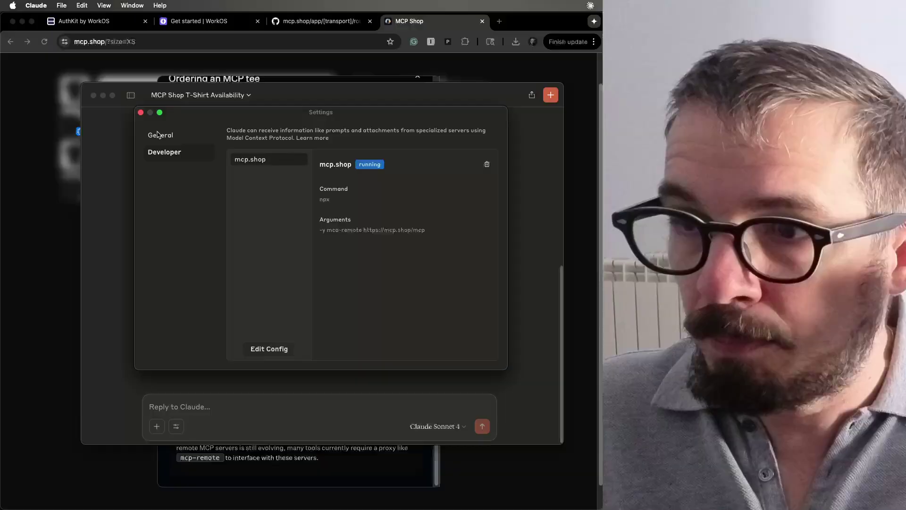
click(141, 112)
In a new chat, ask 'Are there any size L T-Shirts in the MCP shop?'.
click(550, 95)
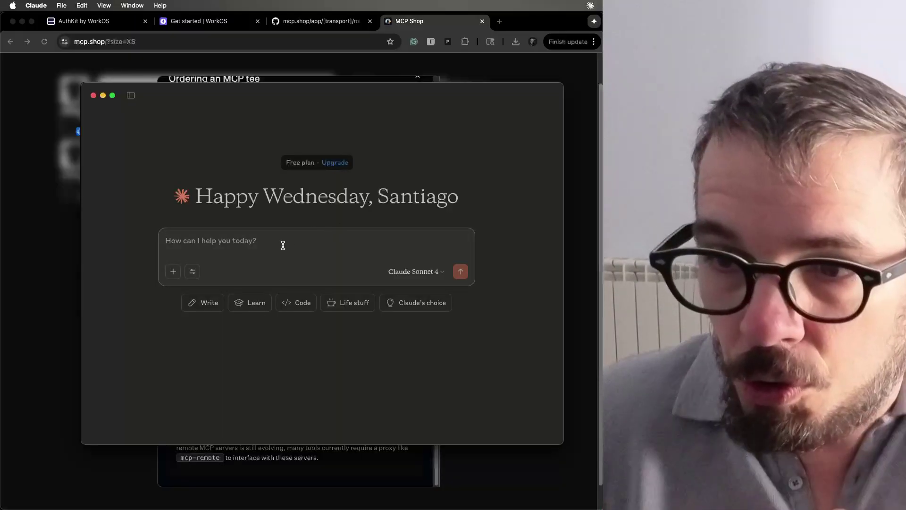
text(Are there any size L)
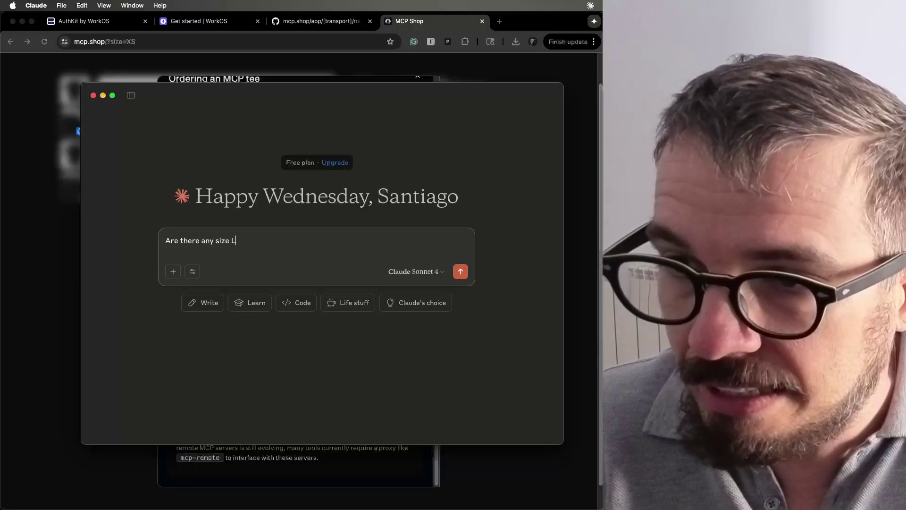
text( T-Shirts)
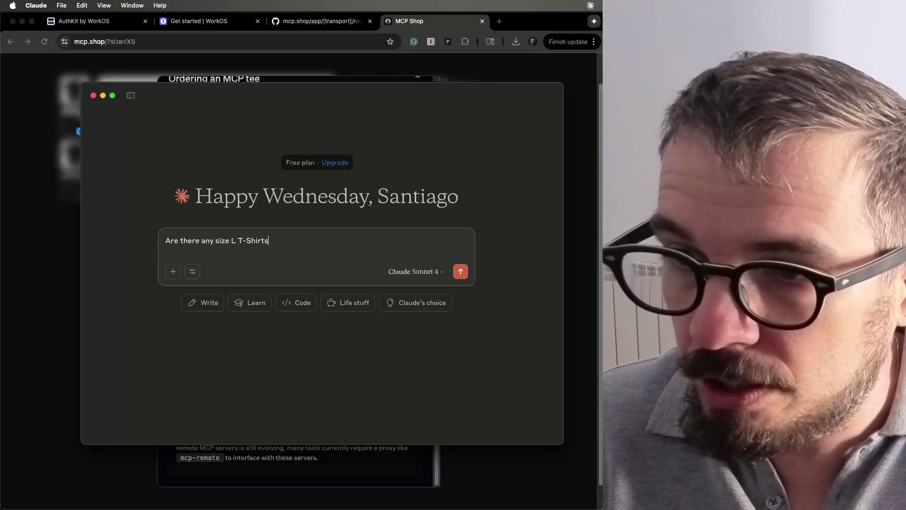
text( in the MCP shop?)
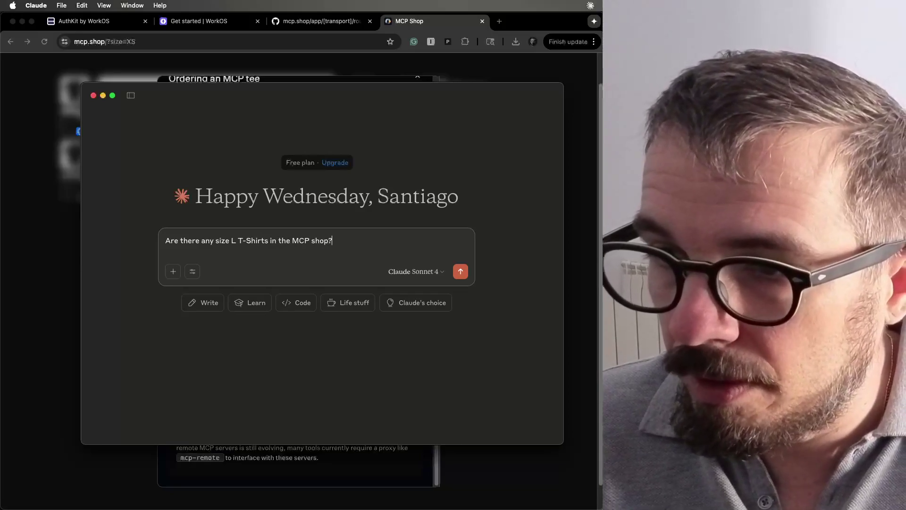
key(Return)
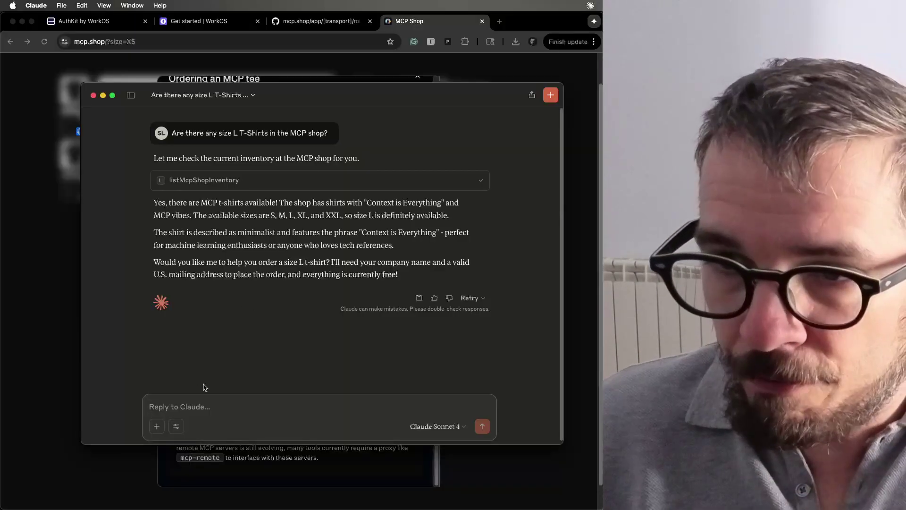
Send 'Okay, I want to order 1', highlight the requested company and U.S. address, and revisit route.ts.
text(Ok)
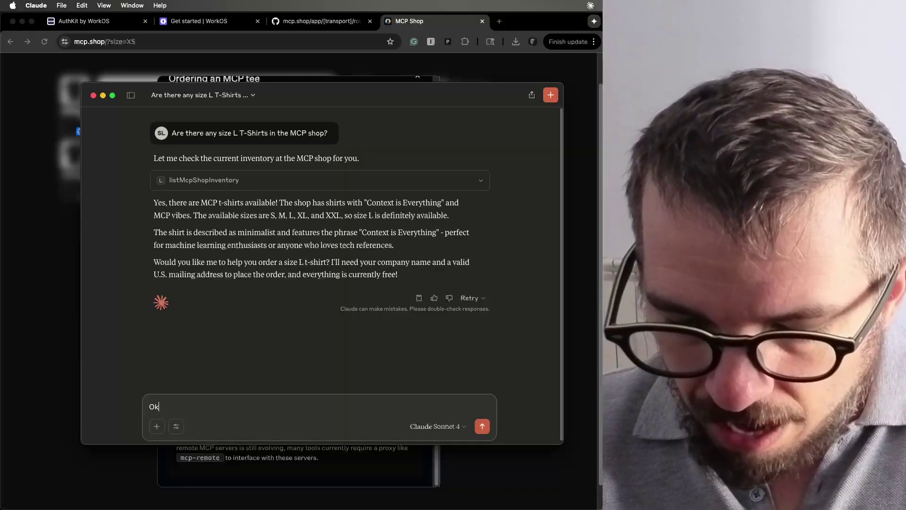
text(ay, I want to o)
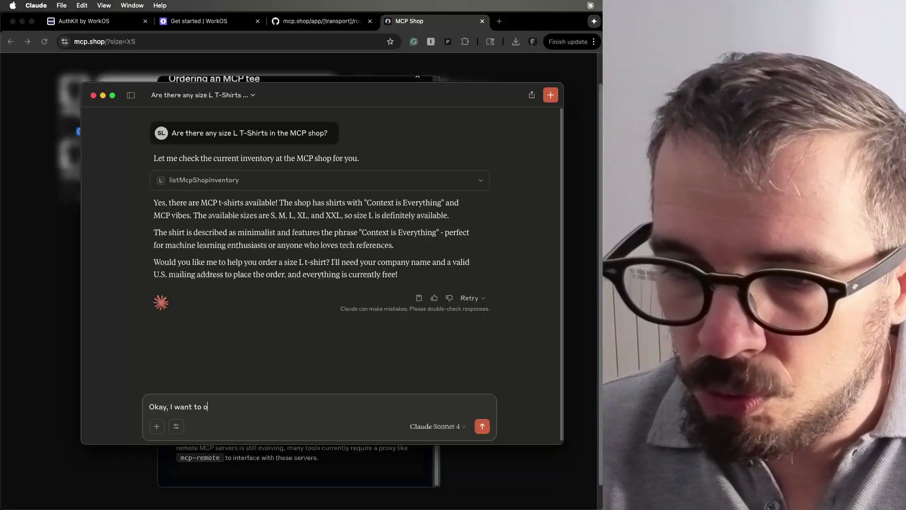
text(rder)
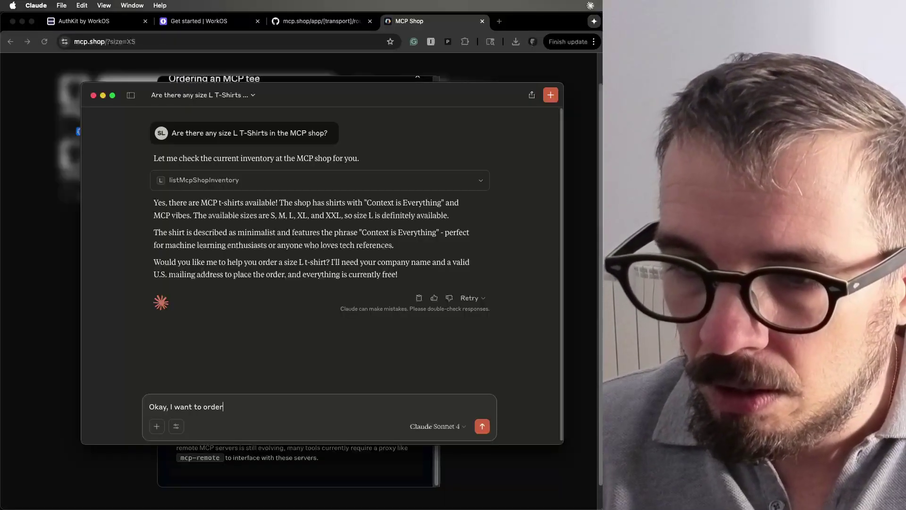
text( 1)
key(Return)
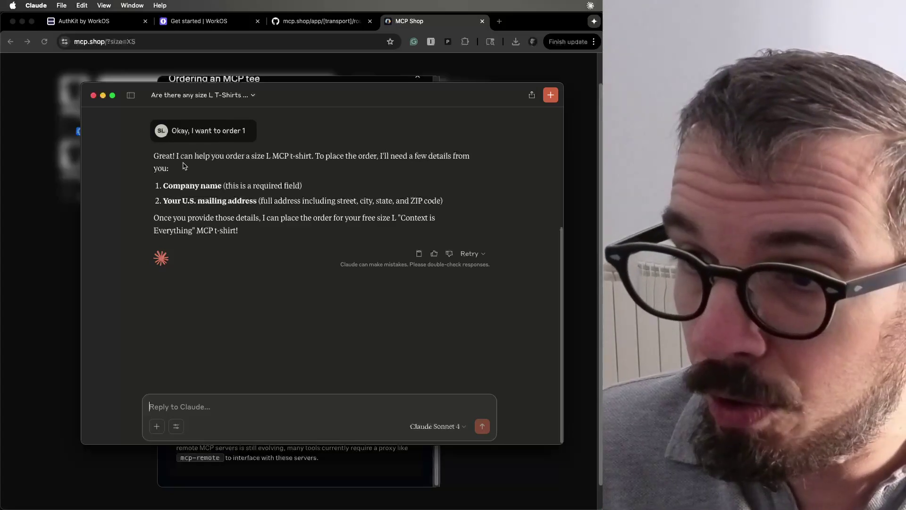
drag(187, 155, 270, 215)
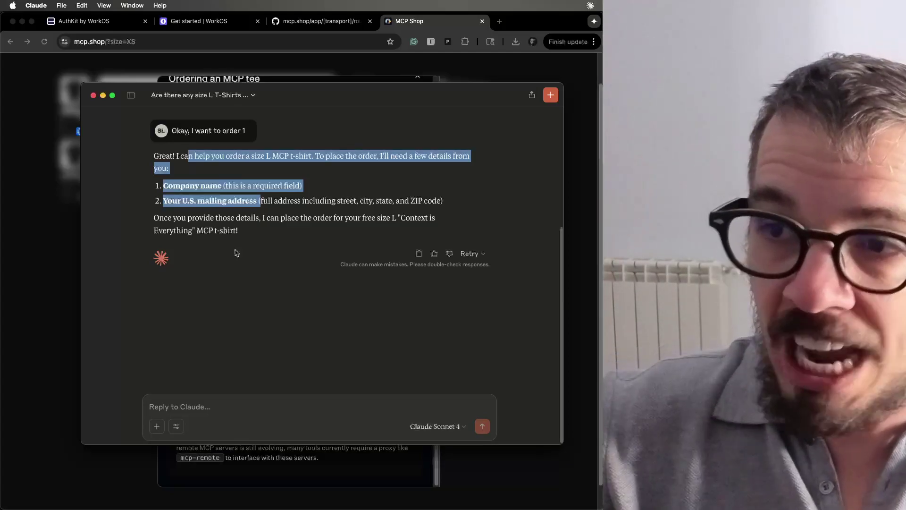
click(291, 19)
scroll(192, 208, up, 10)
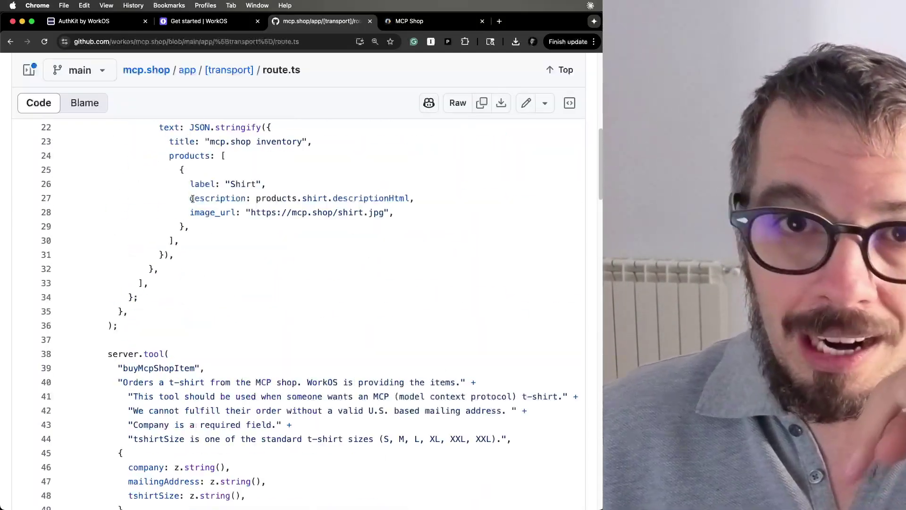